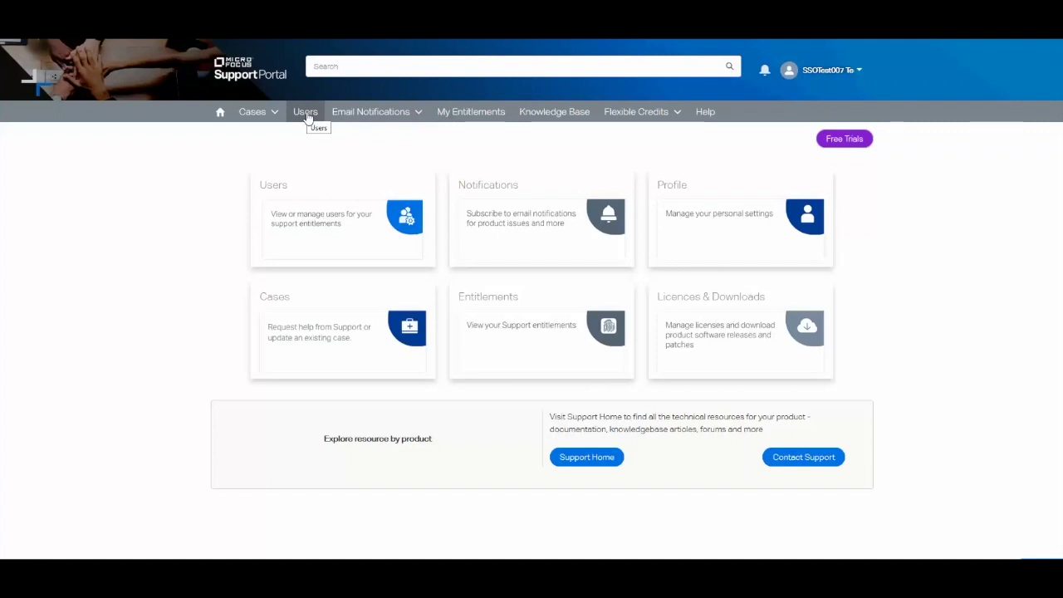
Open the Users page and select the Micro Focus Deutschland Gmbh account.
{"action": "left_click", "coordinate": [306, 116]}
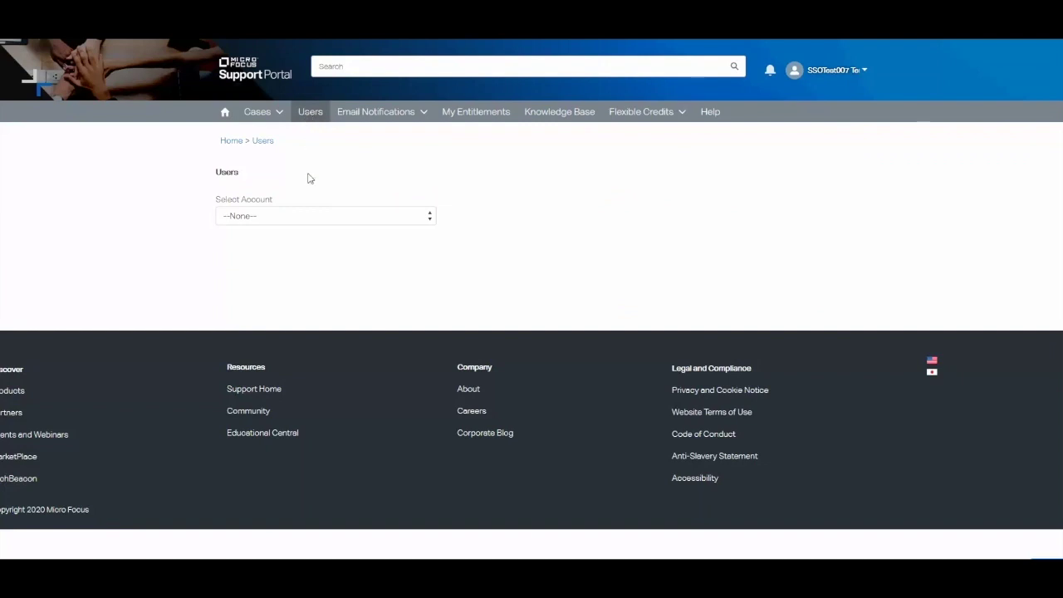
{"action": "left_click", "coordinate": [312, 223]}
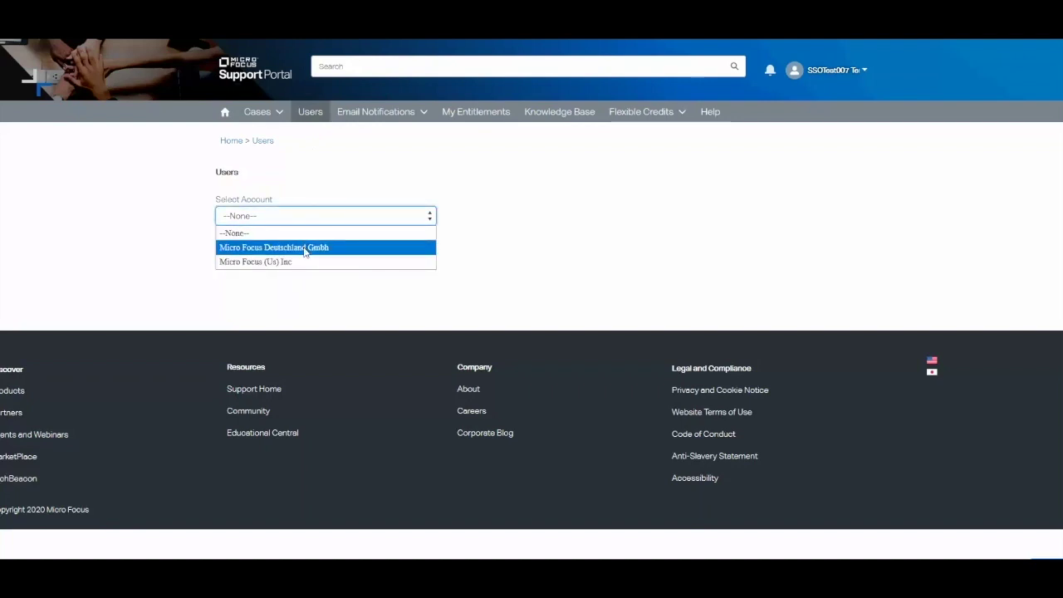
{"action": "left_click", "coordinate": [305, 249]}
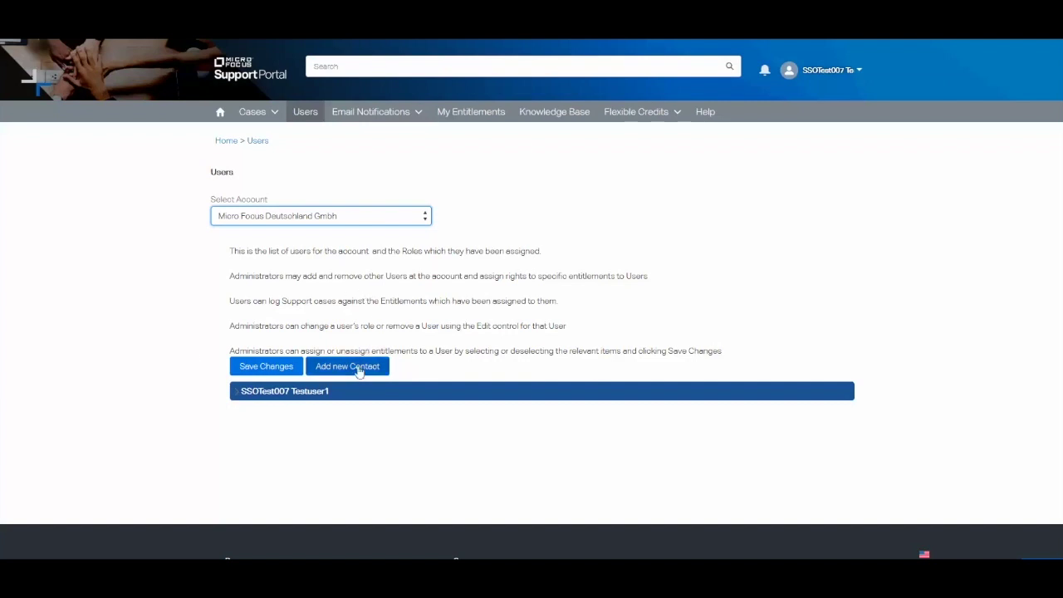
Add a contact with the contact's first name, last name and e-mail, accepting reuse of the existing e-mail.
{"action": "left_click", "coordinate": [356, 369]}
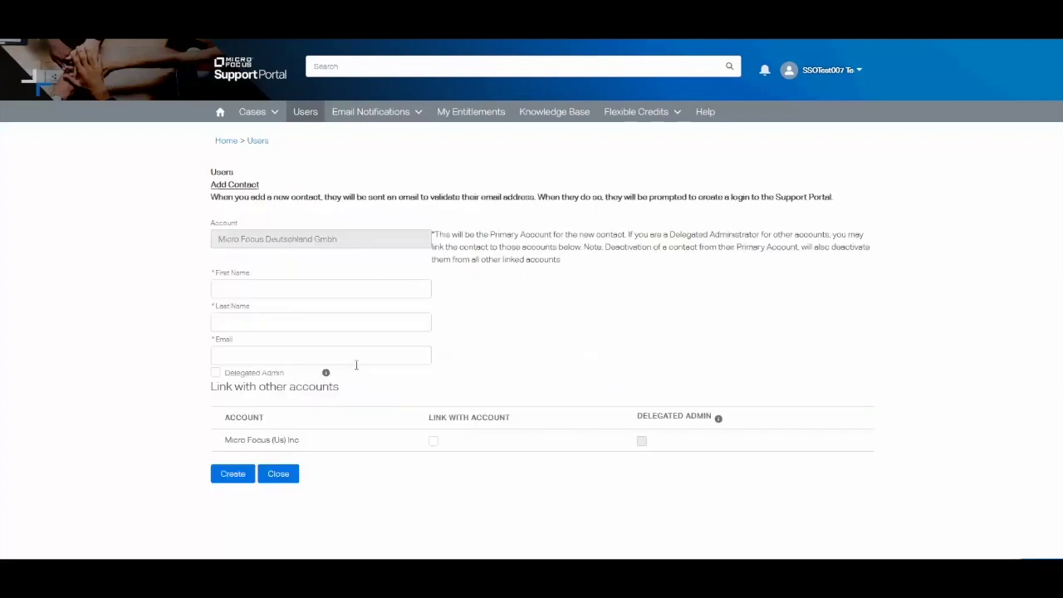
{"action": "left_click", "coordinate": [298, 289]}
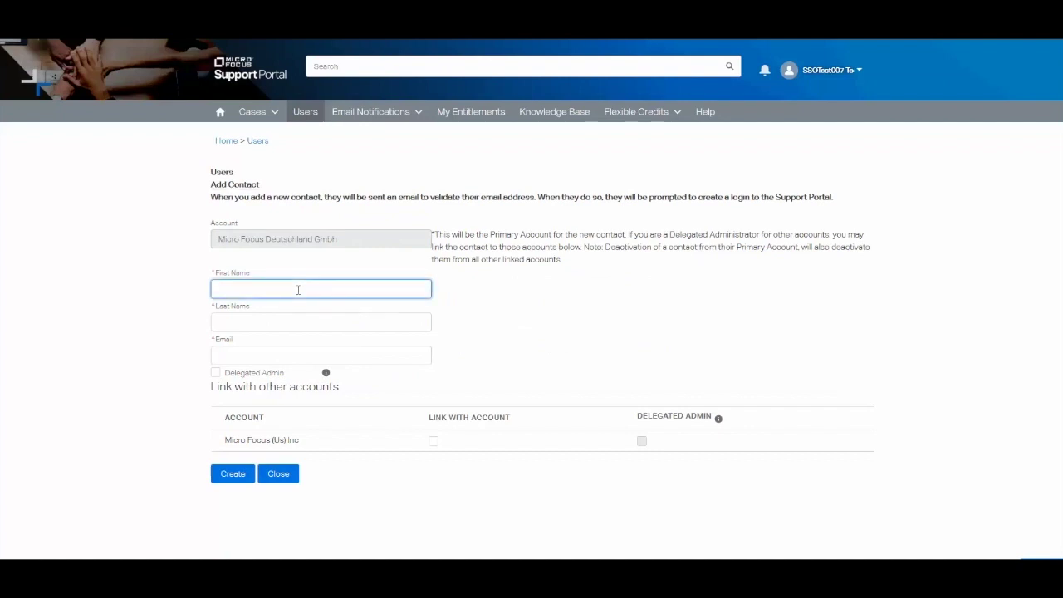
{"action": "type", "text": "Test"}
{"action": "key", "text": "Tab"}
{"action": "type", "text": "User"}
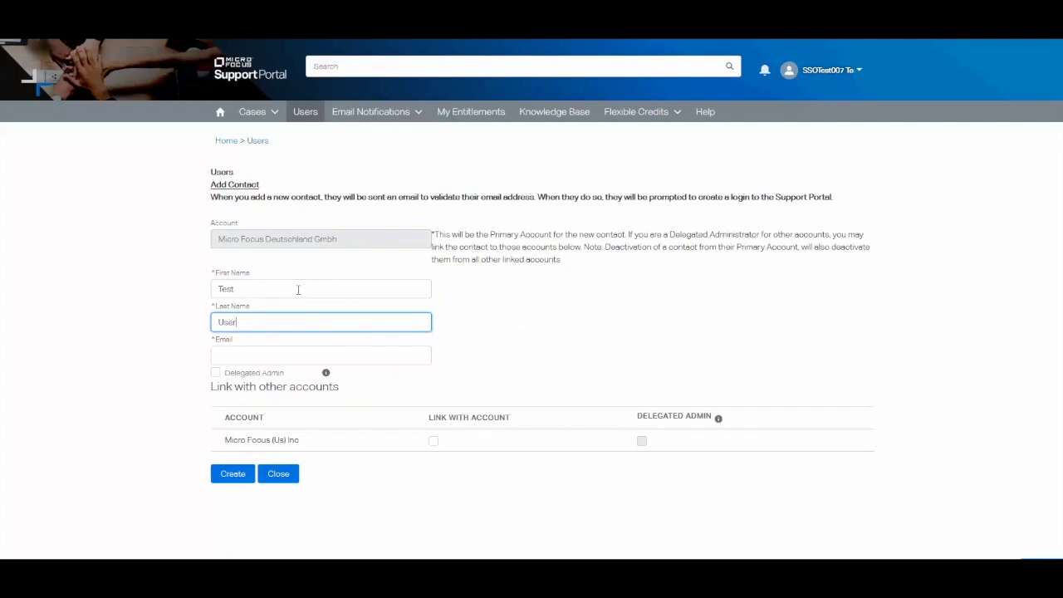
{"action": "left_click", "coordinate": [259, 355]}
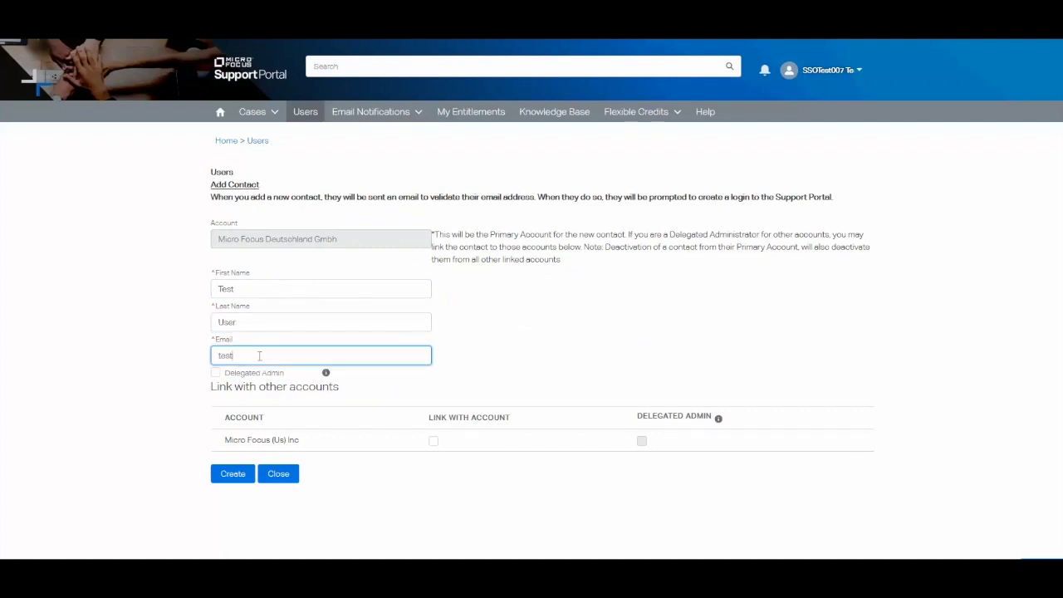
{"action": "left_click", "coordinate": [233, 476]}
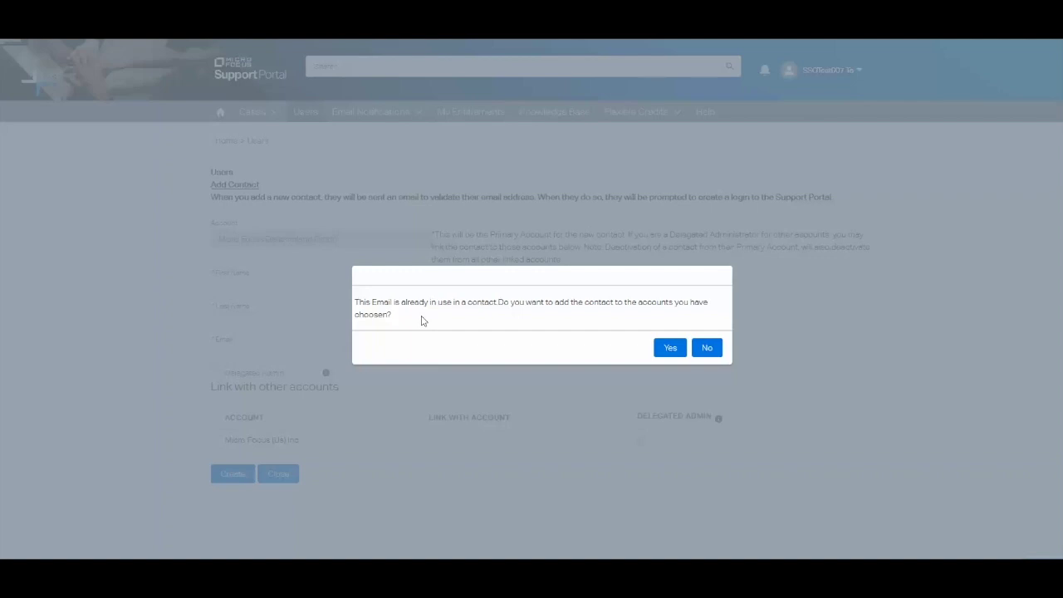
{"action": "left_click", "coordinate": [674, 351]}
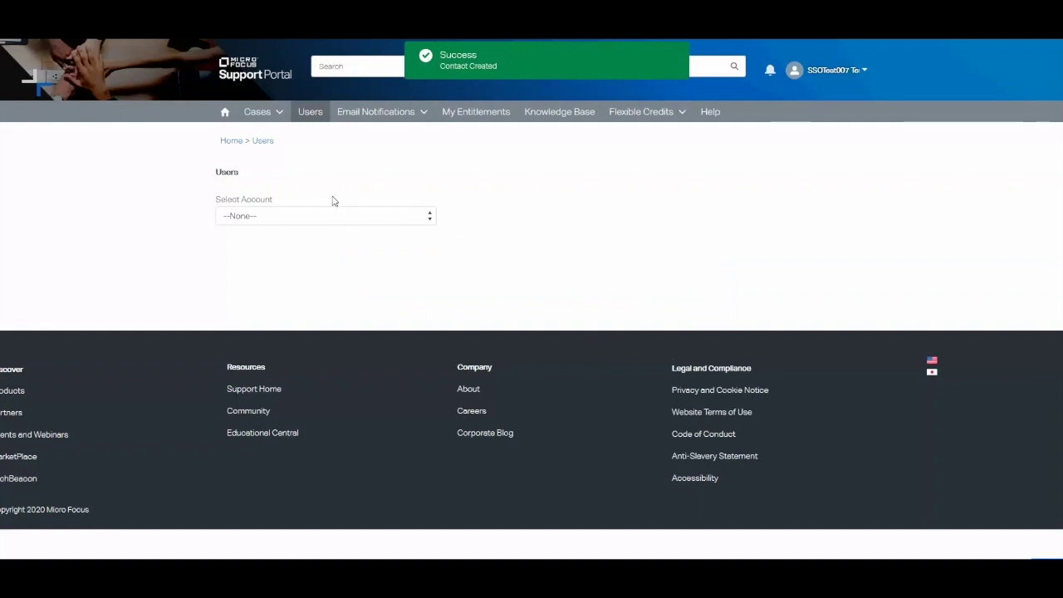
Reselect Micro Focus Deutschland Gmbh to show the new contact in the user list.
{"action": "left_click", "coordinate": [315, 220]}
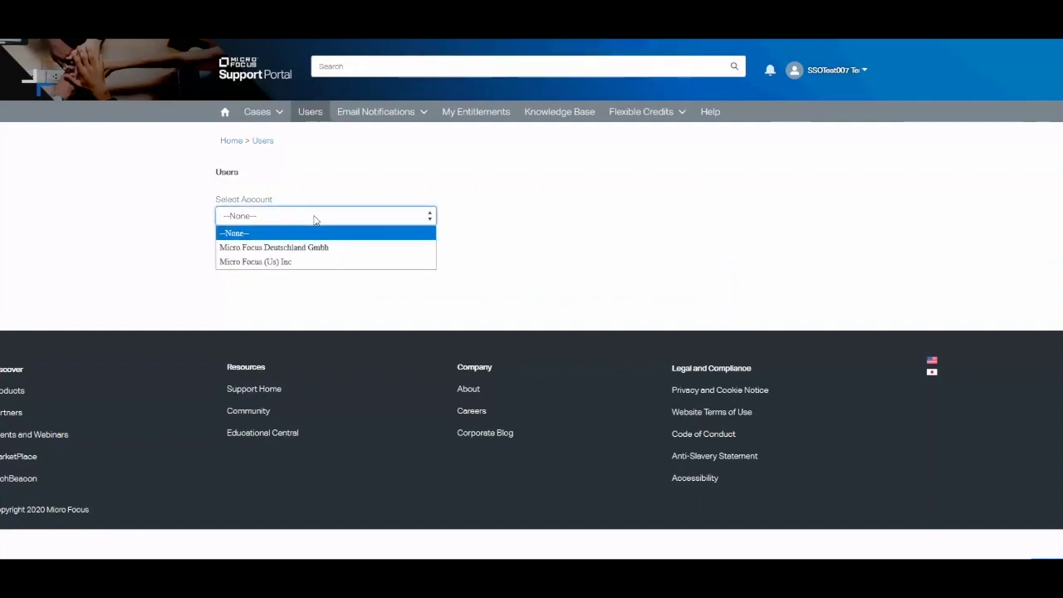
{"action": "left_click", "coordinate": [294, 247]}
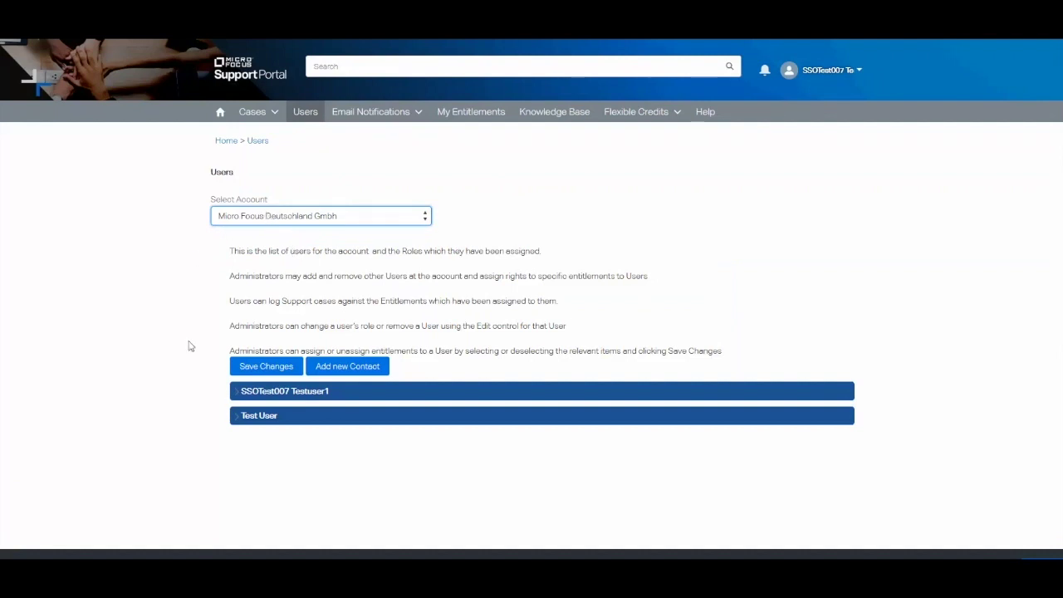
Expand the new contact's entitlements and enable Support on the second PVCS Professional Suite entitlement.
{"action": "left_click", "coordinate": [238, 419]}
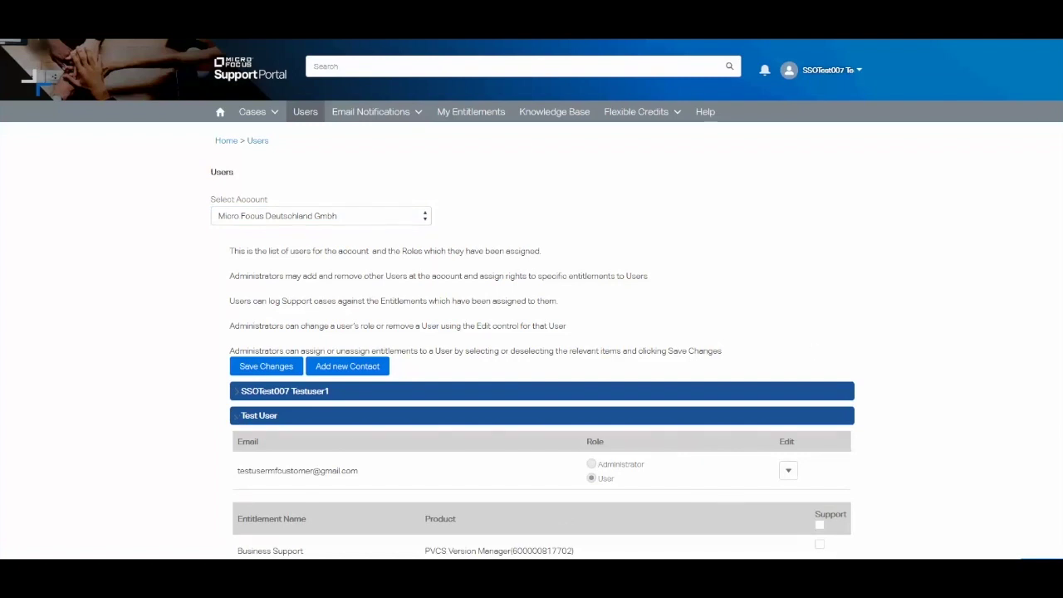
{"action": "scroll", "coordinate": [531, 333], "scroll_direction": "down", "scroll_amount": 1}
{"action": "scroll", "coordinate": [532, 332], "scroll_direction": "down", "scroll_amount": 2}
{"action": "scroll", "coordinate": [531, 332], "scroll_direction": "down", "scroll_amount": 1}
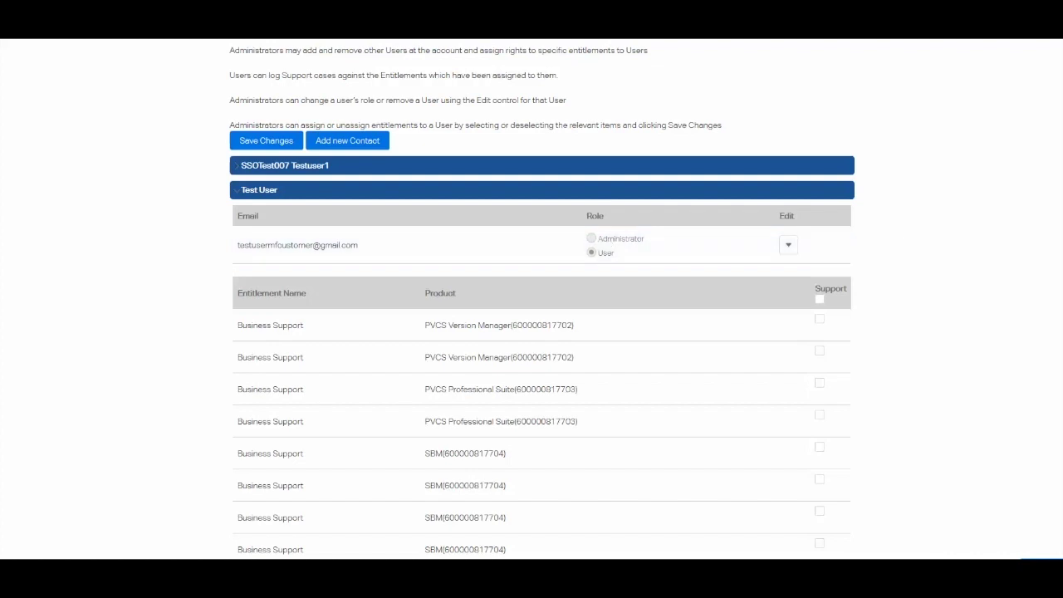
{"action": "scroll", "coordinate": [541, 332], "scroll_direction": "down", "scroll_amount": 1}
{"action": "scroll", "coordinate": [542, 332], "scroll_direction": "down", "scroll_amount": 2}
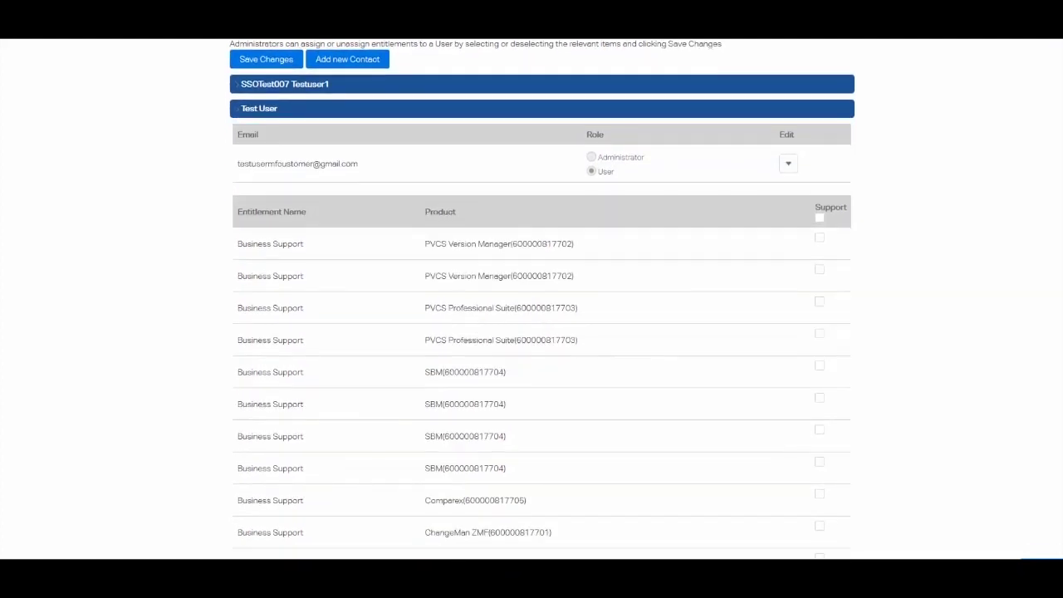
{"action": "scroll", "coordinate": [542, 332], "scroll_direction": "down", "scroll_amount": 1}
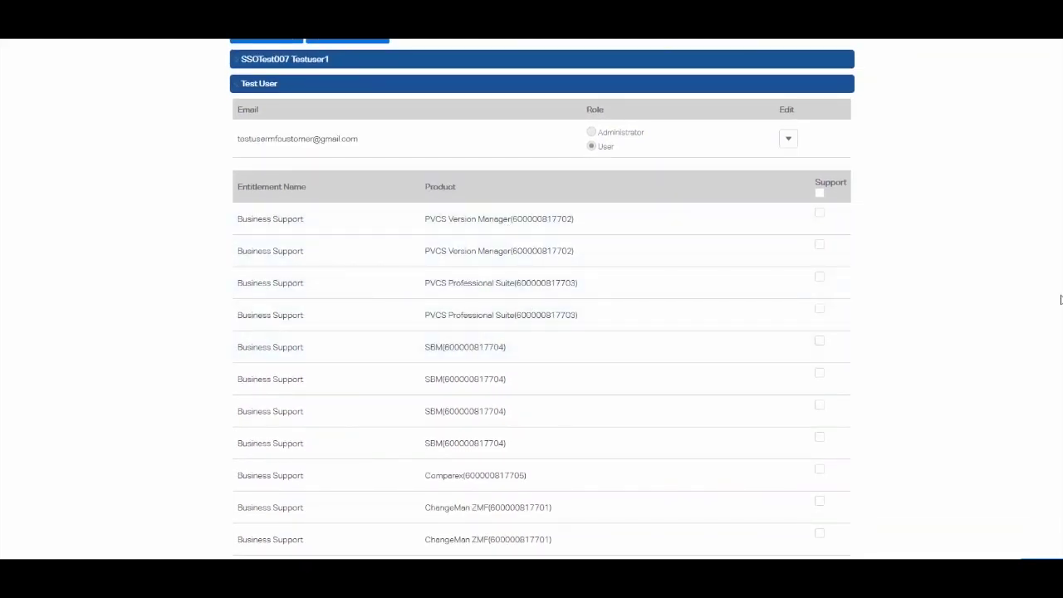
{"action": "scroll", "coordinate": [542, 299], "scroll_direction": "down", "scroll_amount": 1}
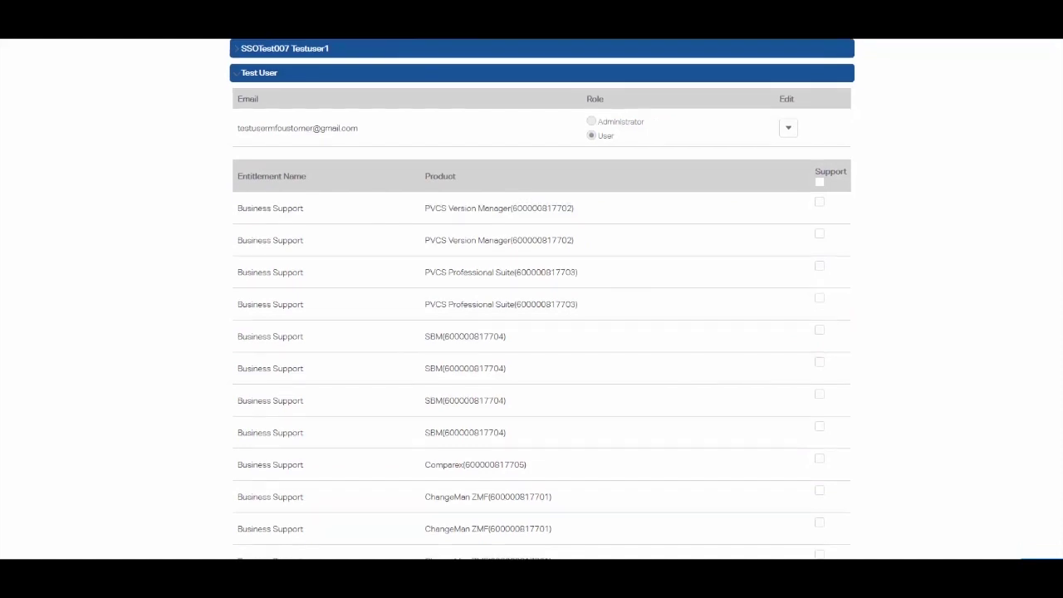
{"action": "scroll", "coordinate": [541, 299], "scroll_direction": "down", "scroll_amount": 2}
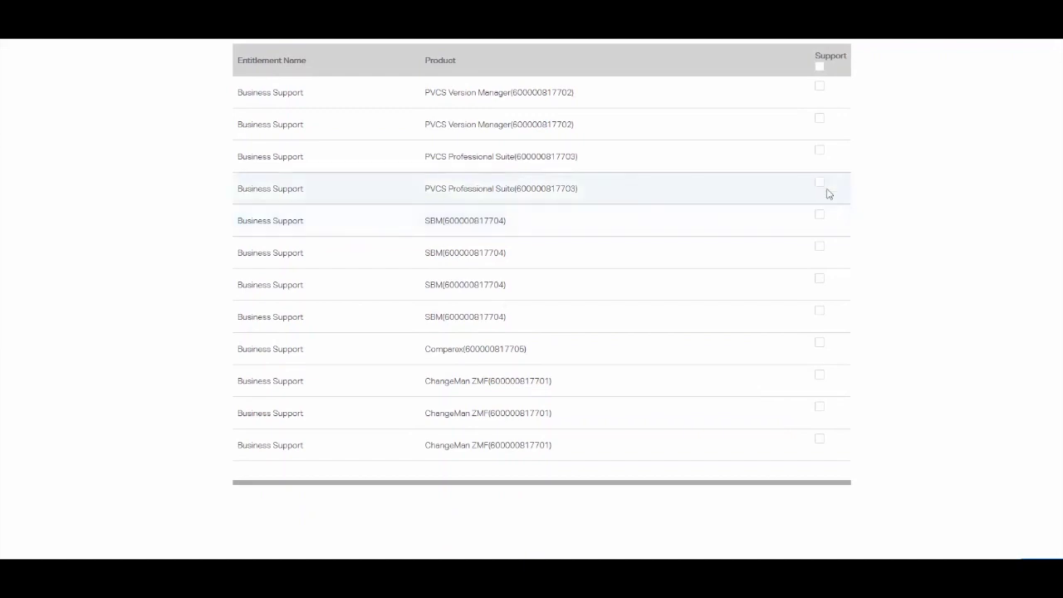
{"action": "left_click", "coordinate": [820, 183]}
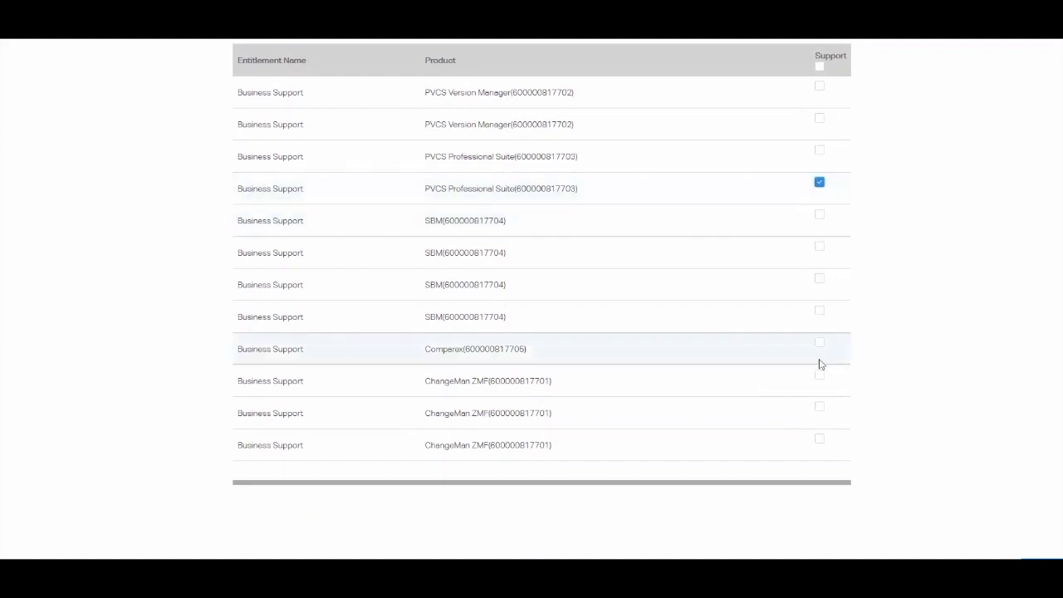
Enable Support on the last ChangeMan ZMF, Flexible Credit and Solution Support Engineer entitlements, then save.
{"action": "left_click", "coordinate": [820, 439]}
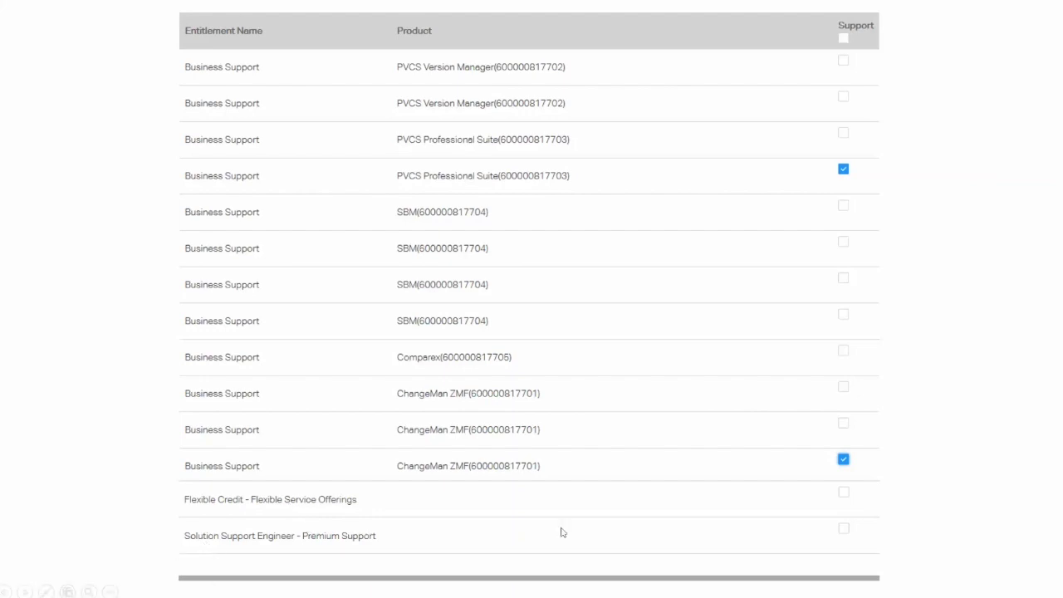
{"action": "left_click", "coordinate": [844, 496]}
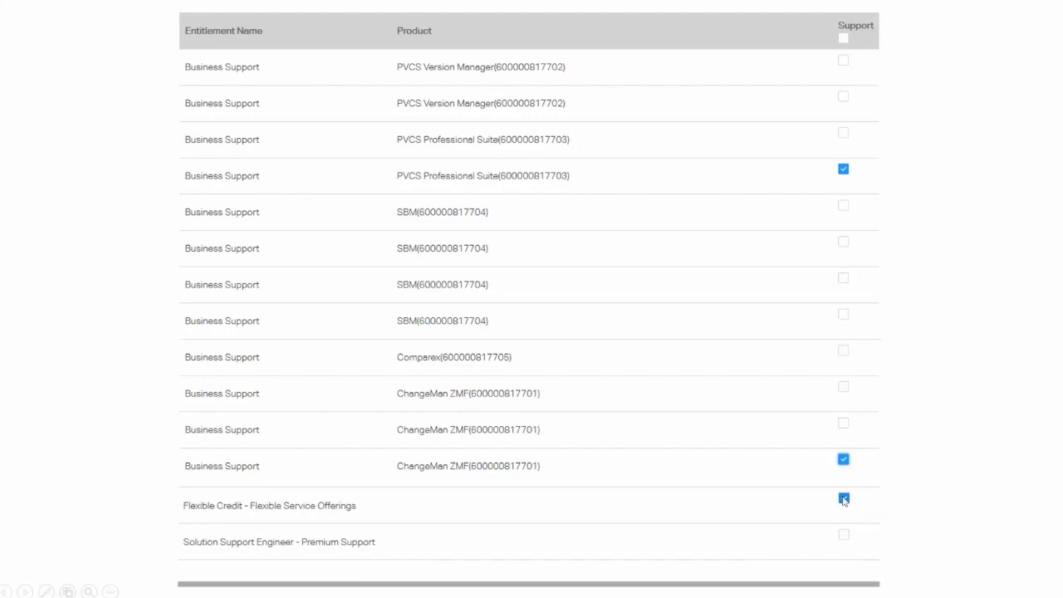
{"action": "left_click", "coordinate": [844, 538]}
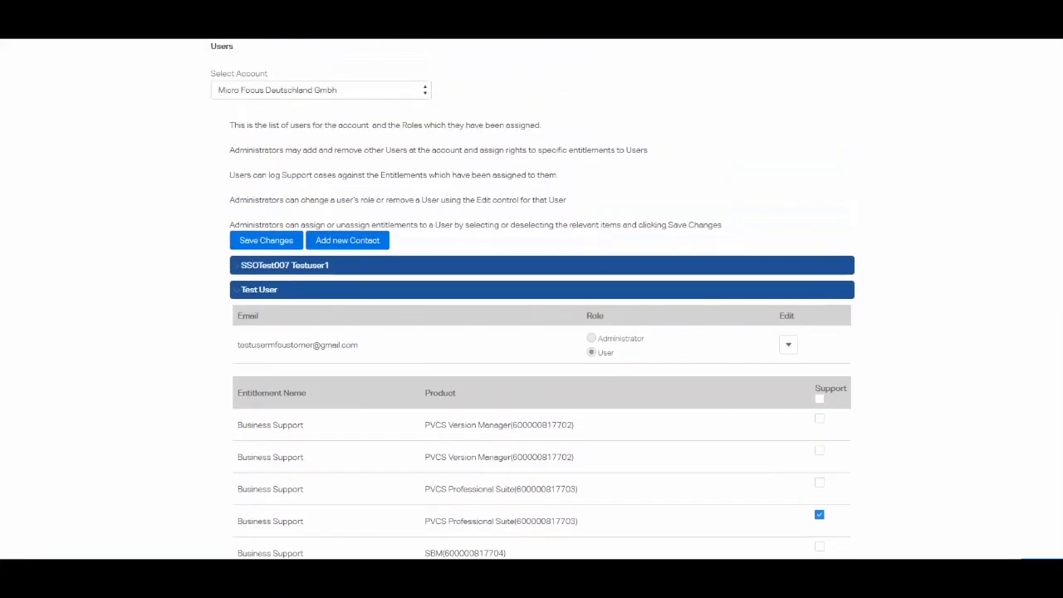
{"action": "left_click", "coordinate": [268, 244]}
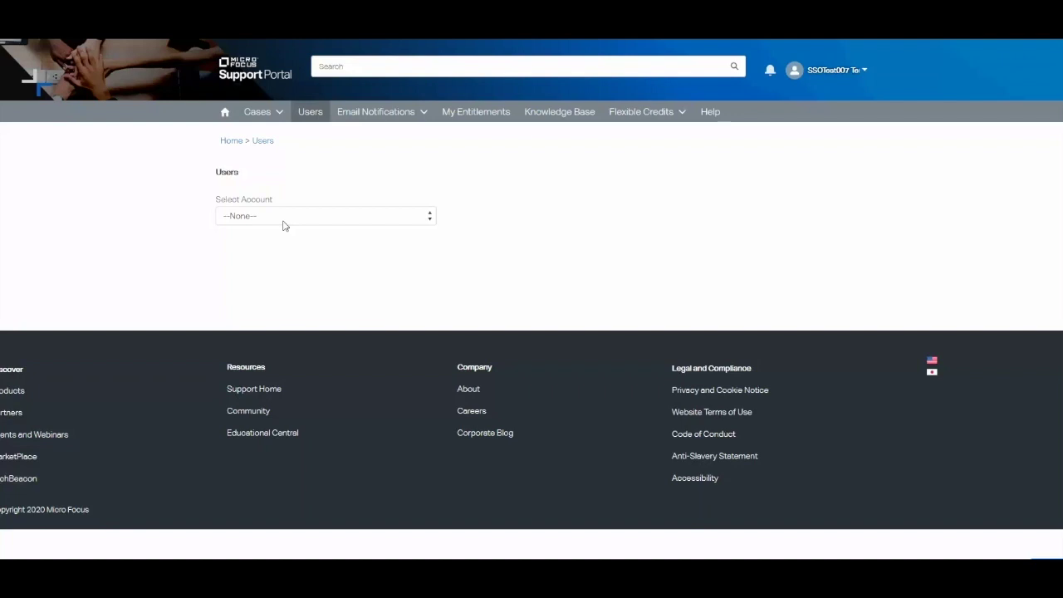
Reselect the Micro Focus Deutschland Gmbh account to list both users again.
{"action": "left_click", "coordinate": [283, 220]}
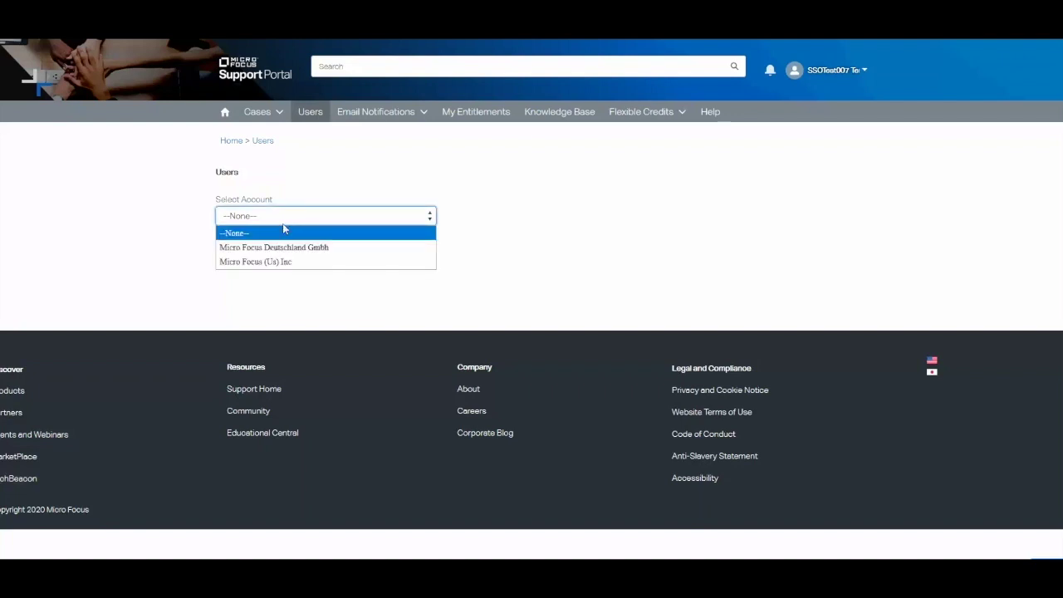
{"action": "left_click", "coordinate": [282, 247]}
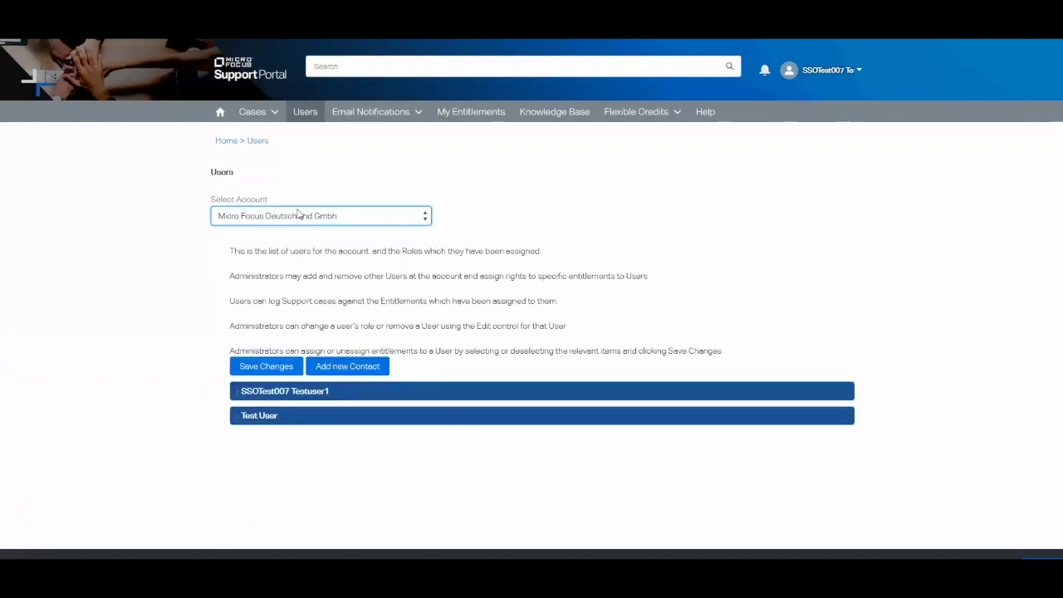